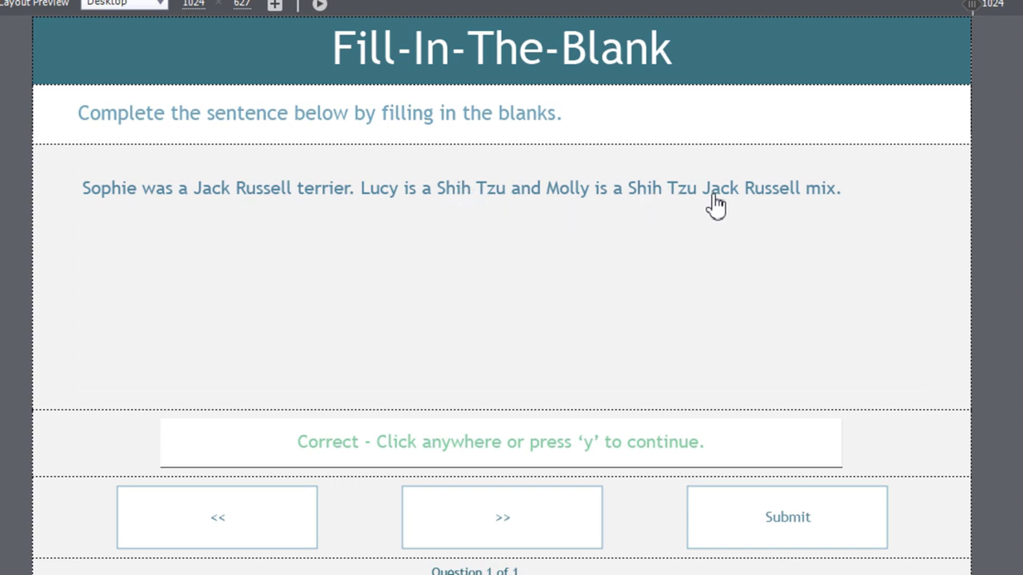
# Mark the words Sophie, Lucy and Molly in the quiz sentence as blanks
pyautogui.click(120, 188)
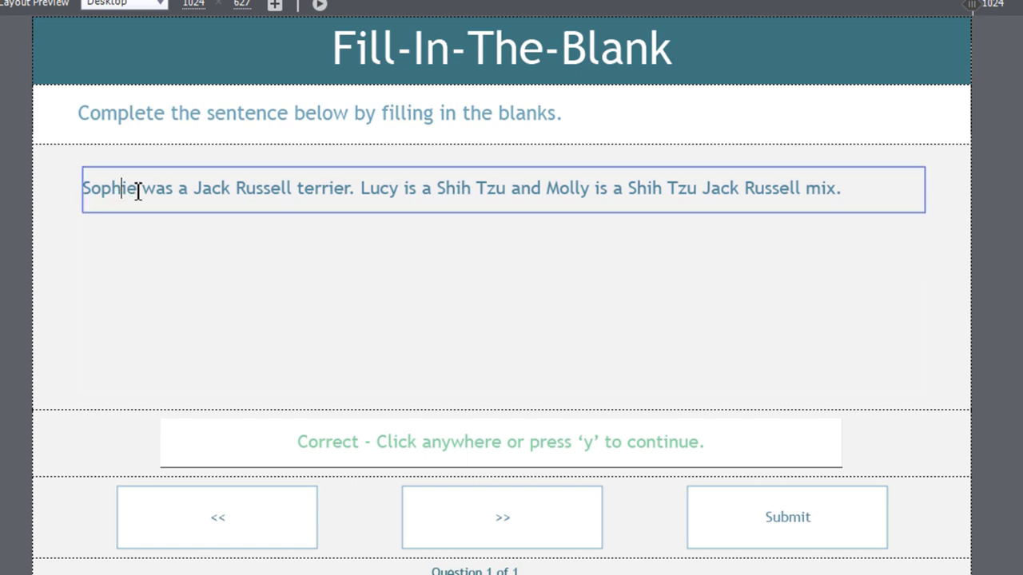
pyautogui.moveTo(137, 190); pyautogui.dragTo(72, 195)
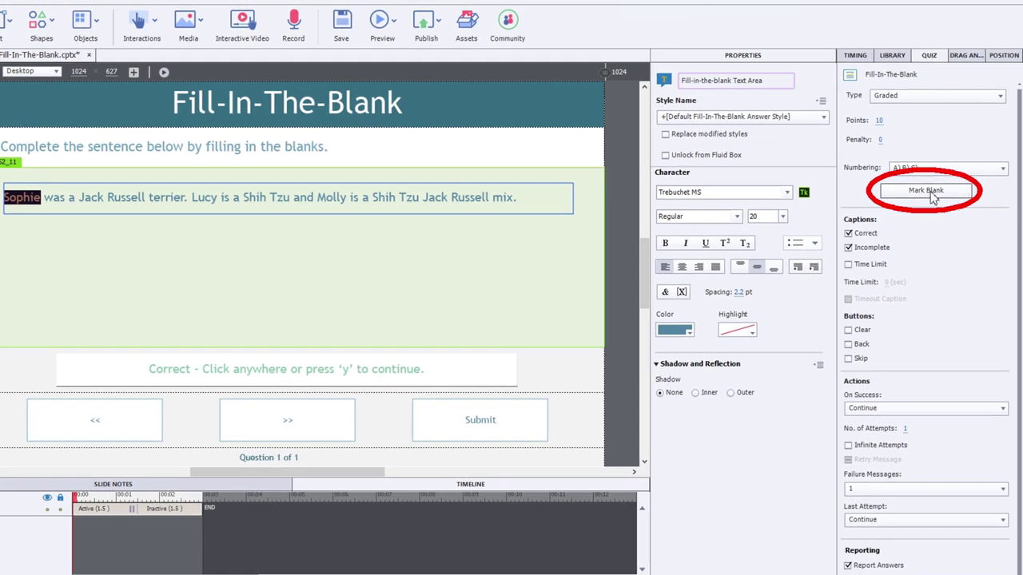
pyautogui.click(929, 191)
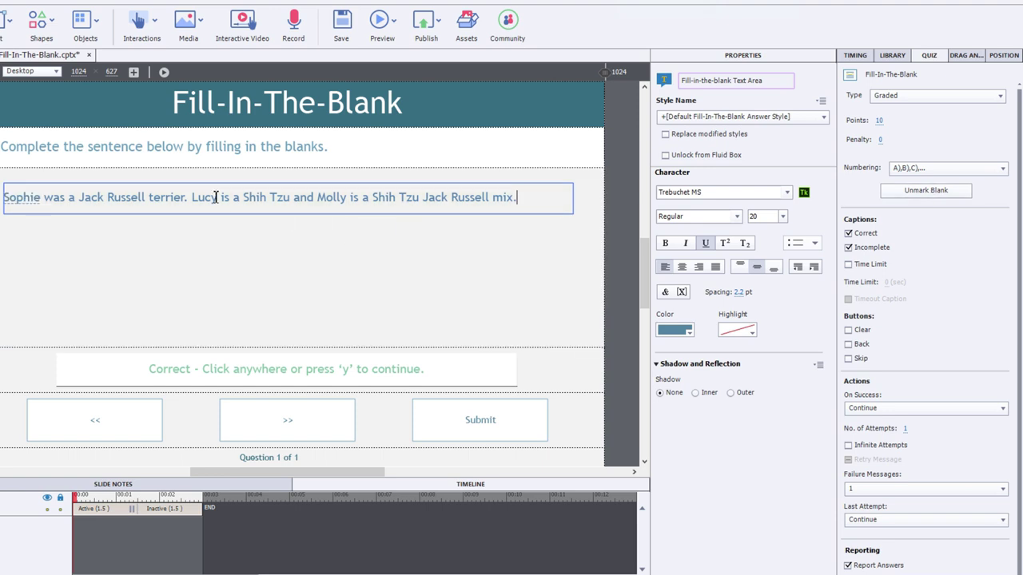
pyautogui.moveTo(219, 197); pyautogui.dragTo(187, 198)
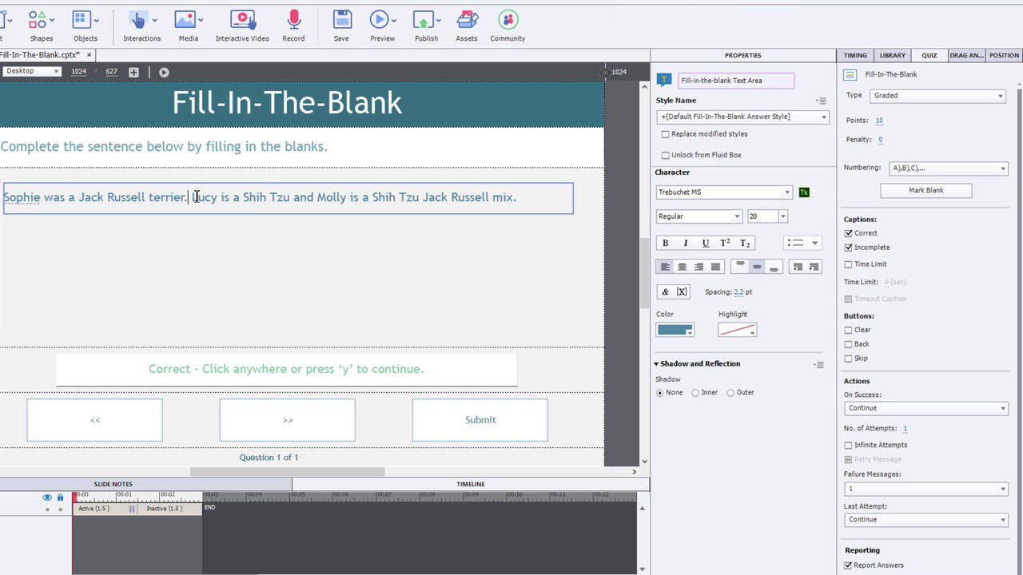
pyautogui.moveTo(191, 198); pyautogui.dragTo(220, 198)
pyautogui.click(926, 190)
pyautogui.moveTo(317, 197); pyautogui.dragTo(350, 198)
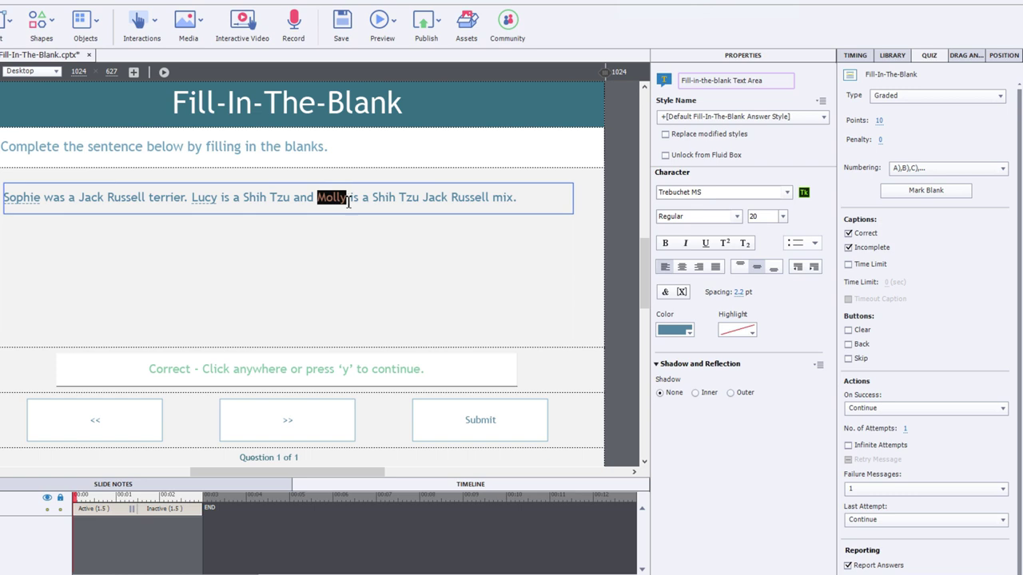
pyautogui.click(943, 197)
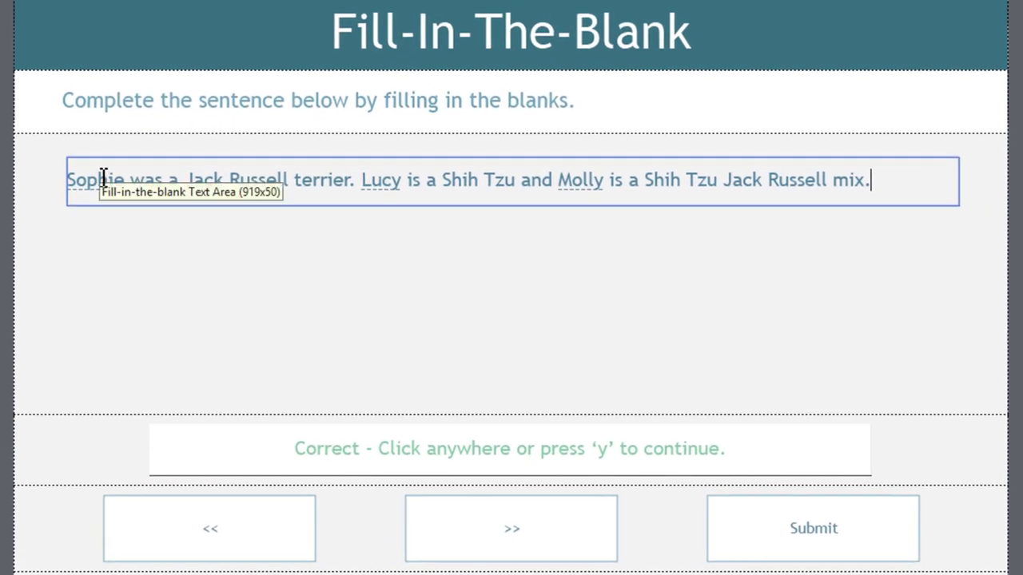
pyautogui.click(103, 178)
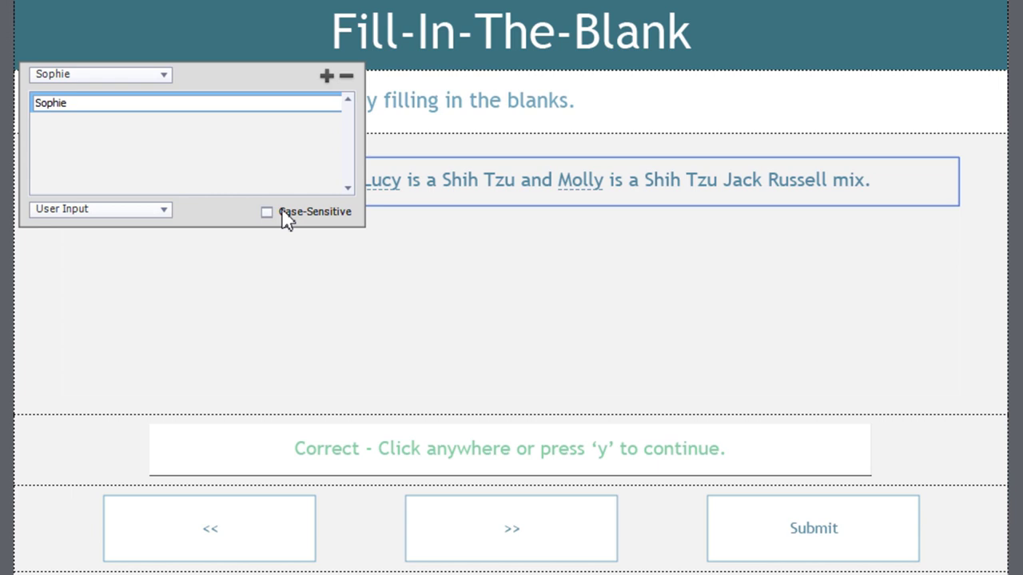
pyautogui.click(144, 211)
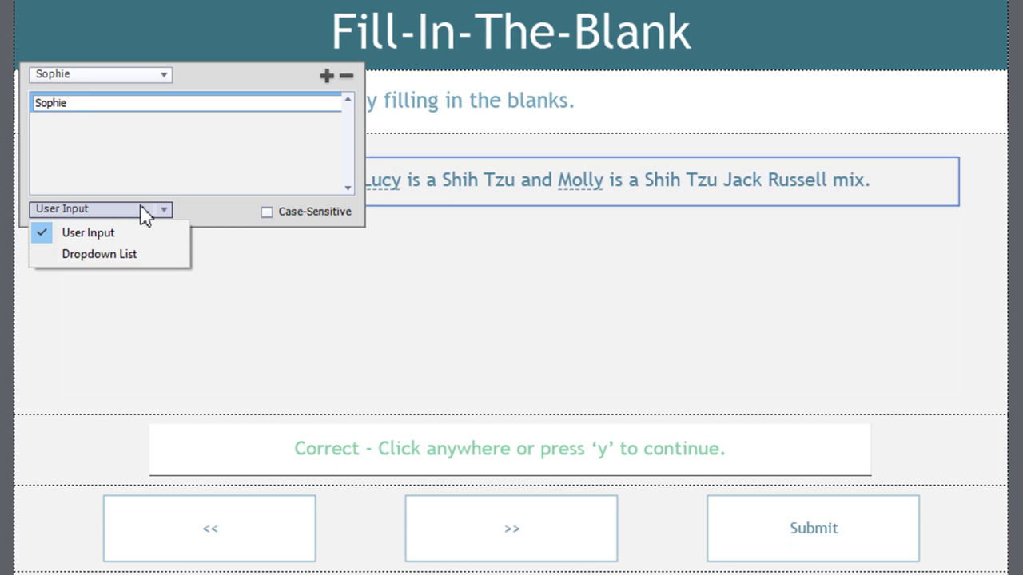
pyautogui.click(236, 148)
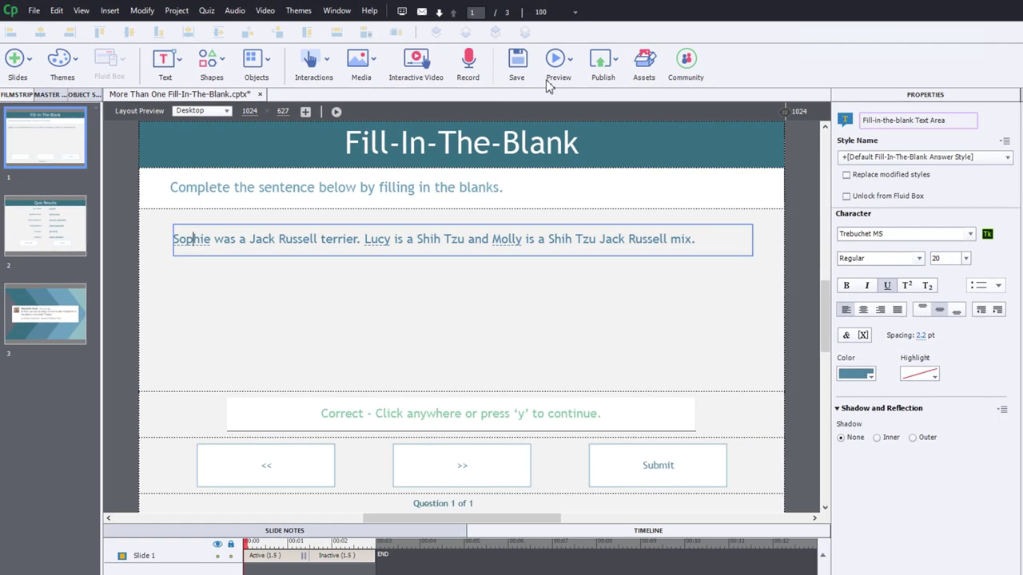
# Preview the whole project and try the three blank fields
pyautogui.click(572, 56)
pyautogui.click(587, 174)
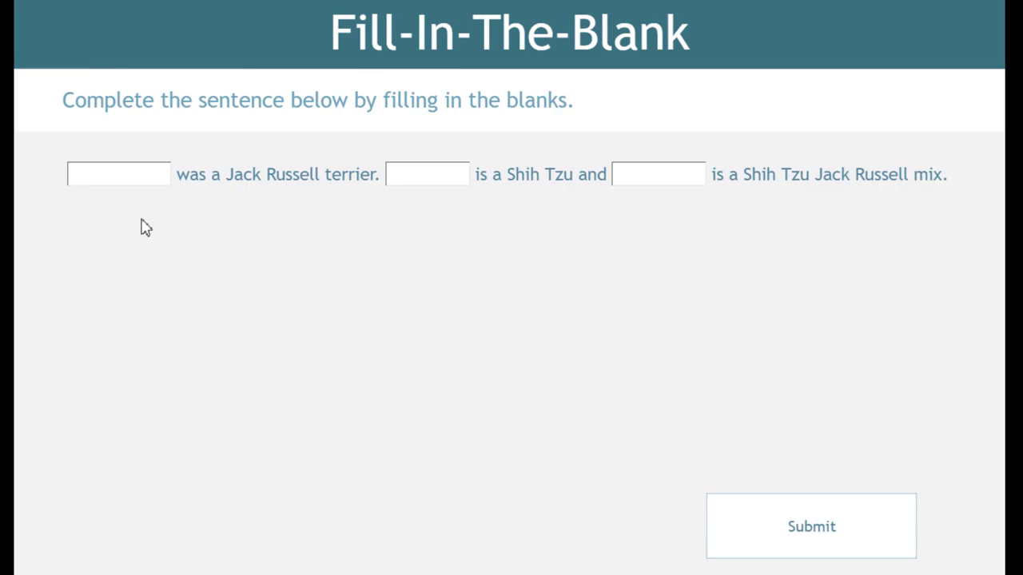
pyautogui.click(136, 182)
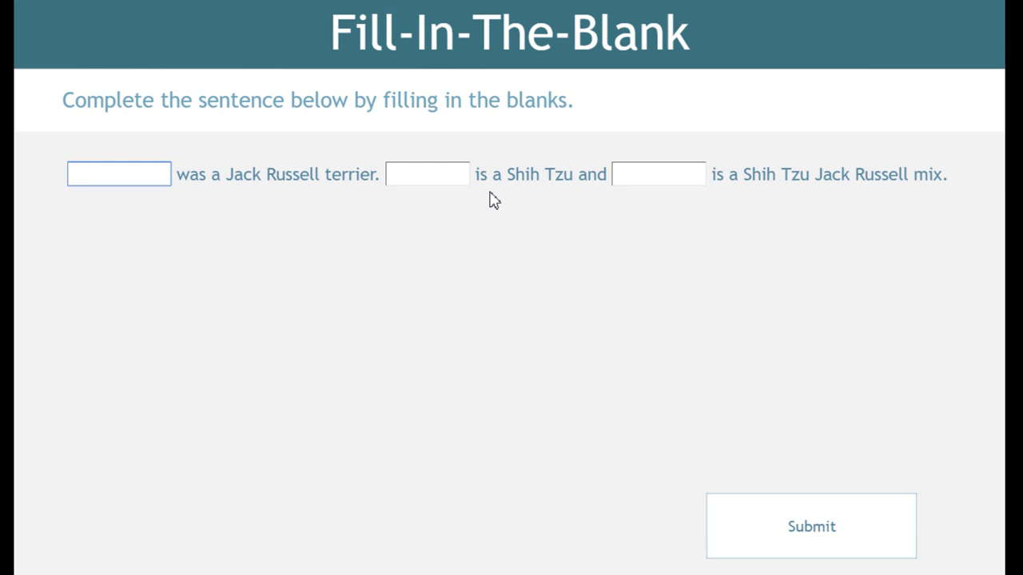
pyautogui.click(456, 175)
pyautogui.click(676, 168)
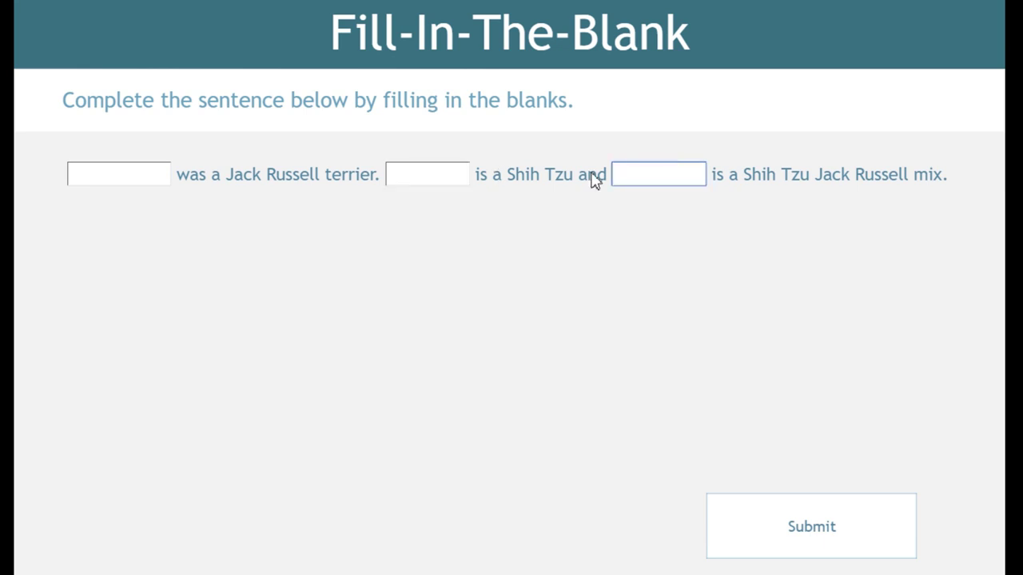
# Answer lowercase sophie, lucy and molly in the blanks and submit them as correct
pyautogui.click(121, 173)
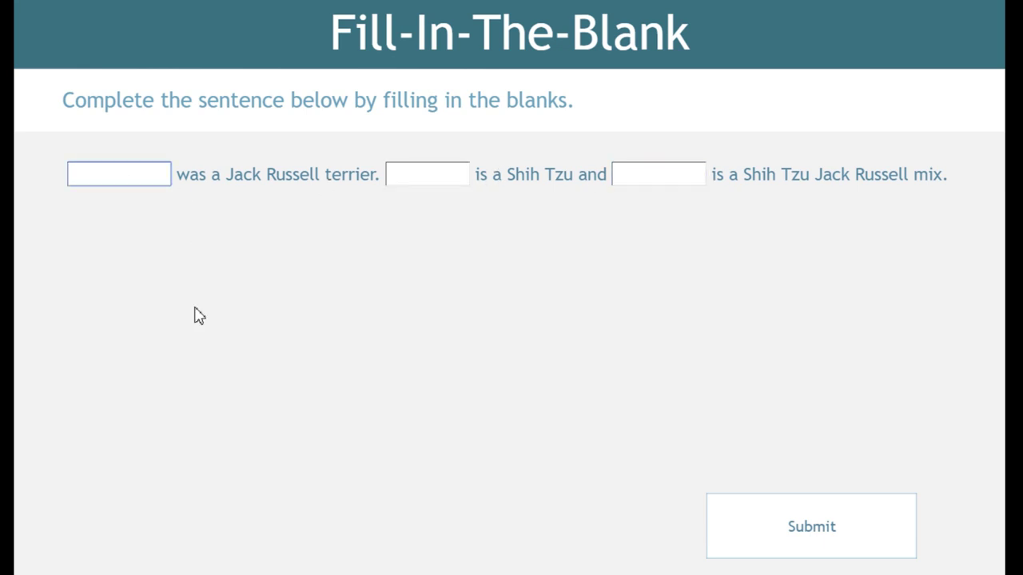
pyautogui.write('sophie')
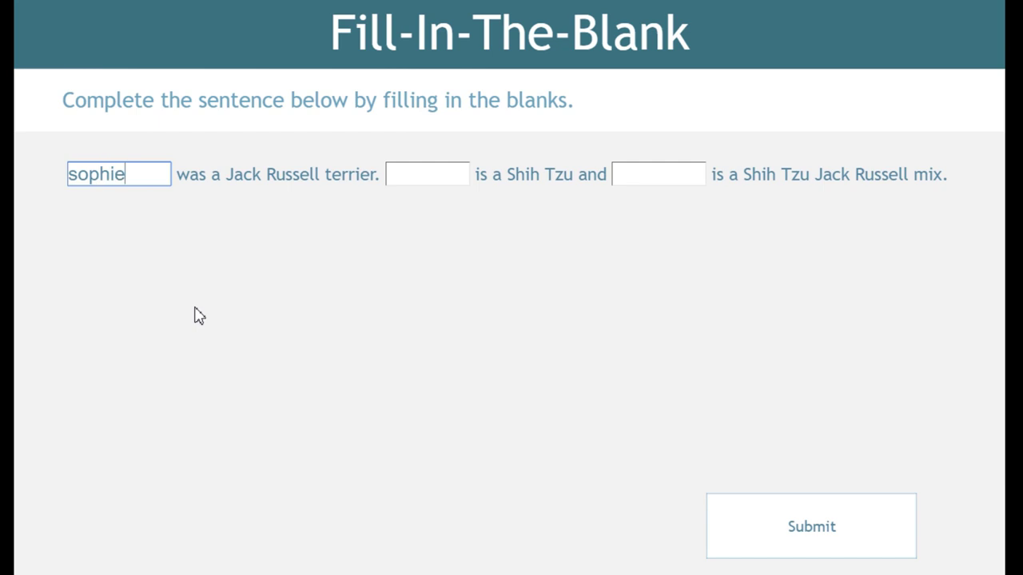
pyautogui.click(425, 174)
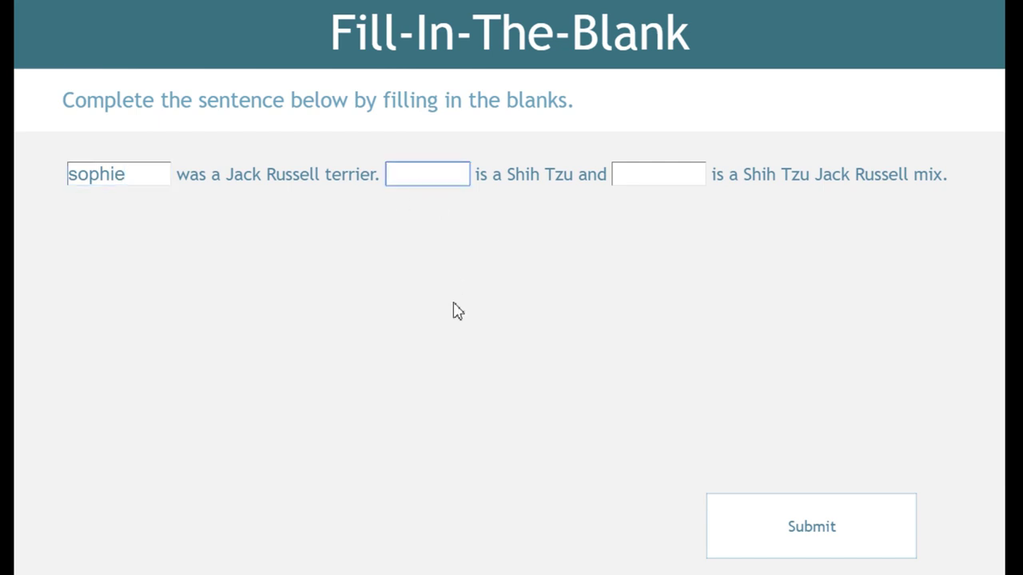
pyautogui.write('lucy')
pyautogui.click(651, 169)
pyautogui.write('moll')
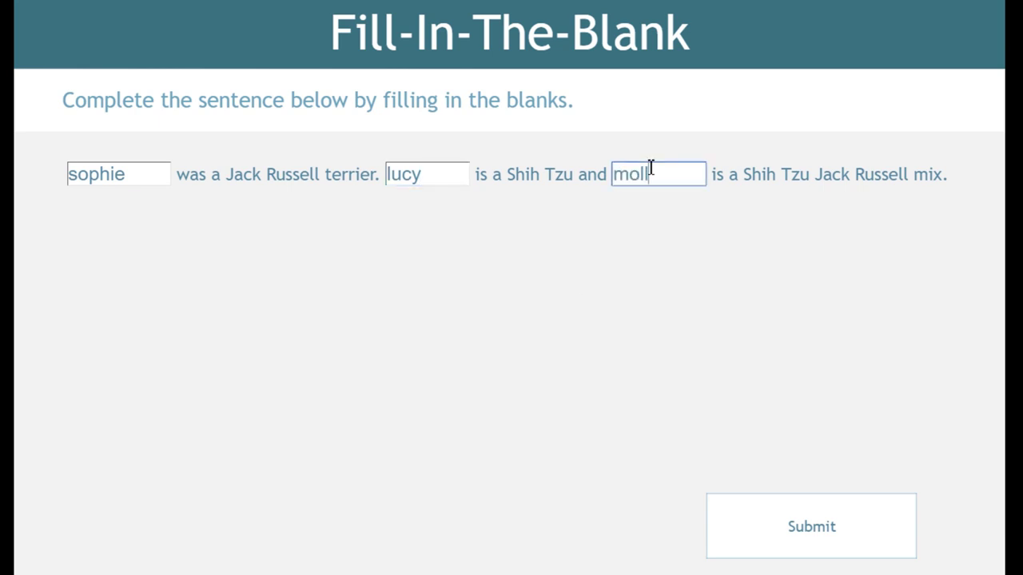
pyautogui.write('y')
pyautogui.click(809, 496)
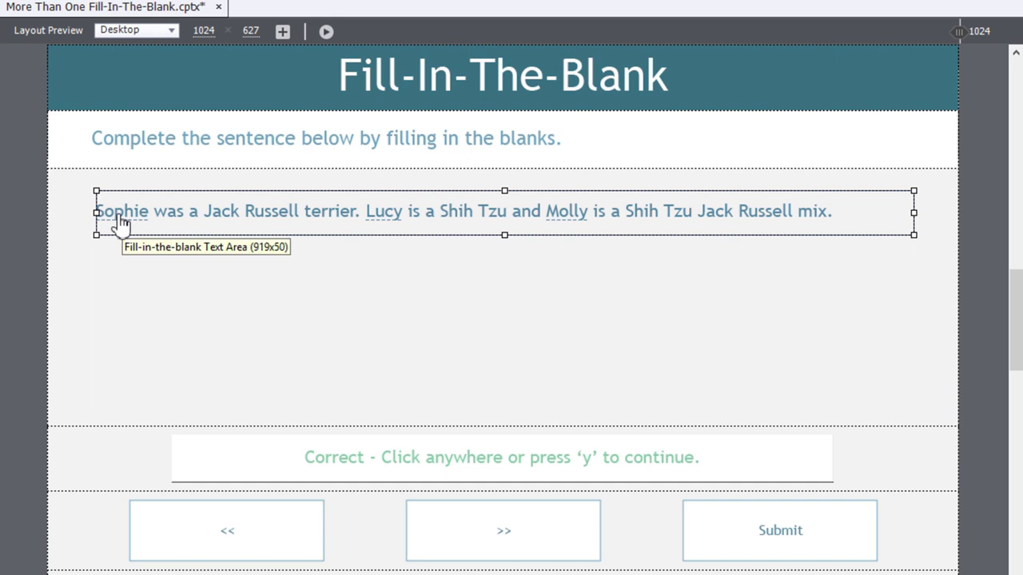
# Make the Sophie blank a dropdown list with Sophie correct, adding Molly and Lucy
pyautogui.doubleClick(120, 213)
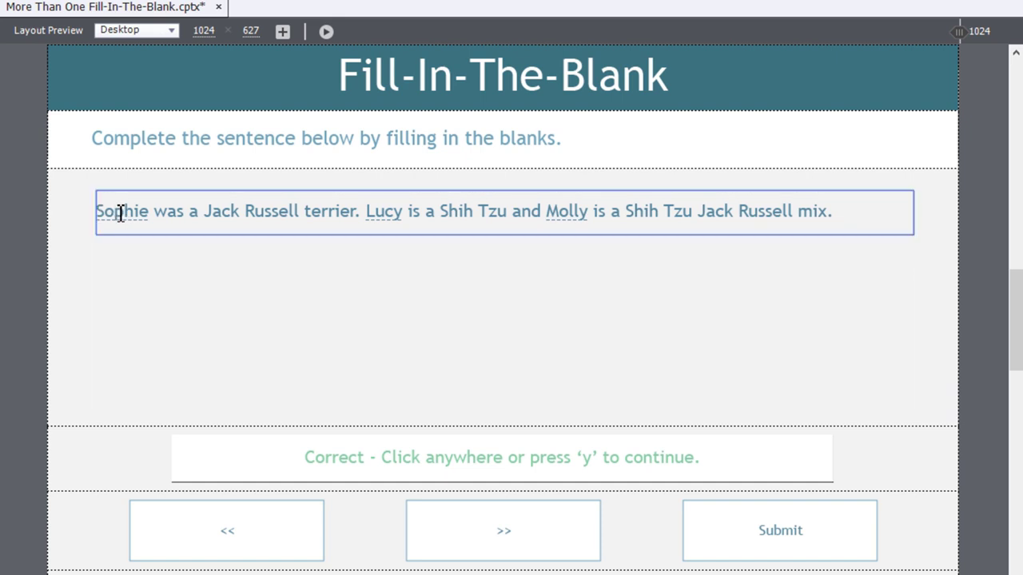
pyautogui.click(120, 212)
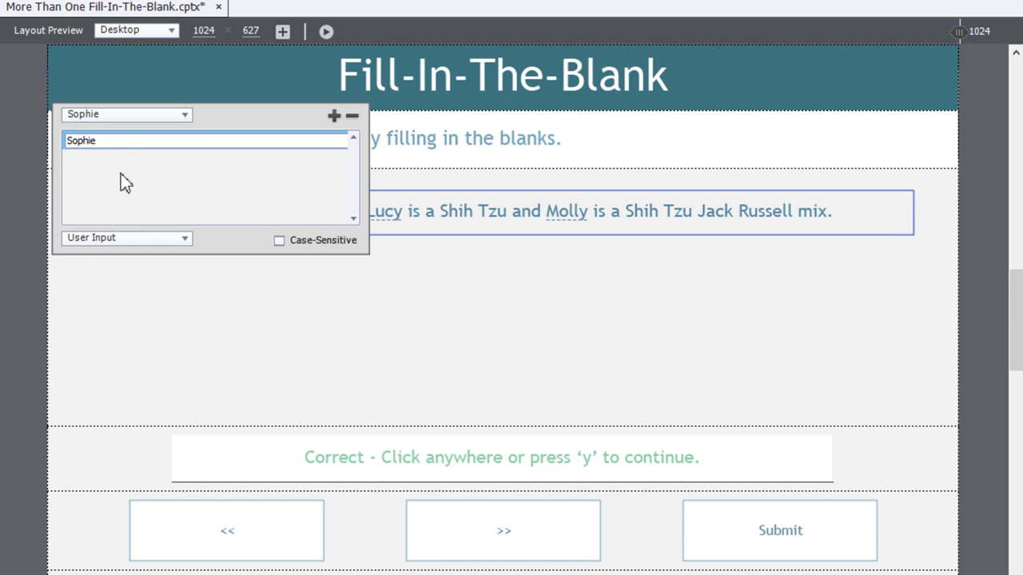
pyautogui.click(129, 238)
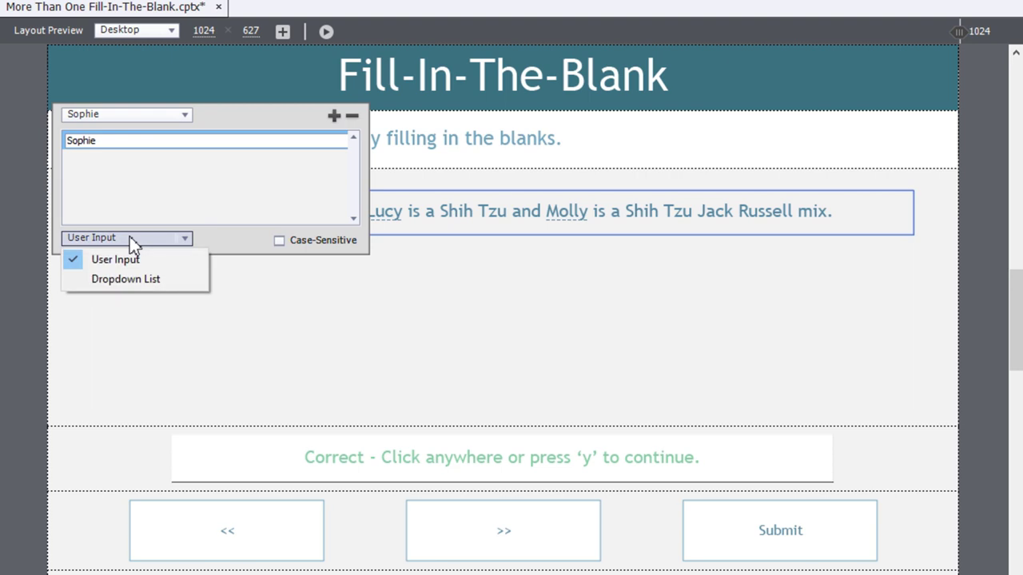
pyautogui.click(130, 281)
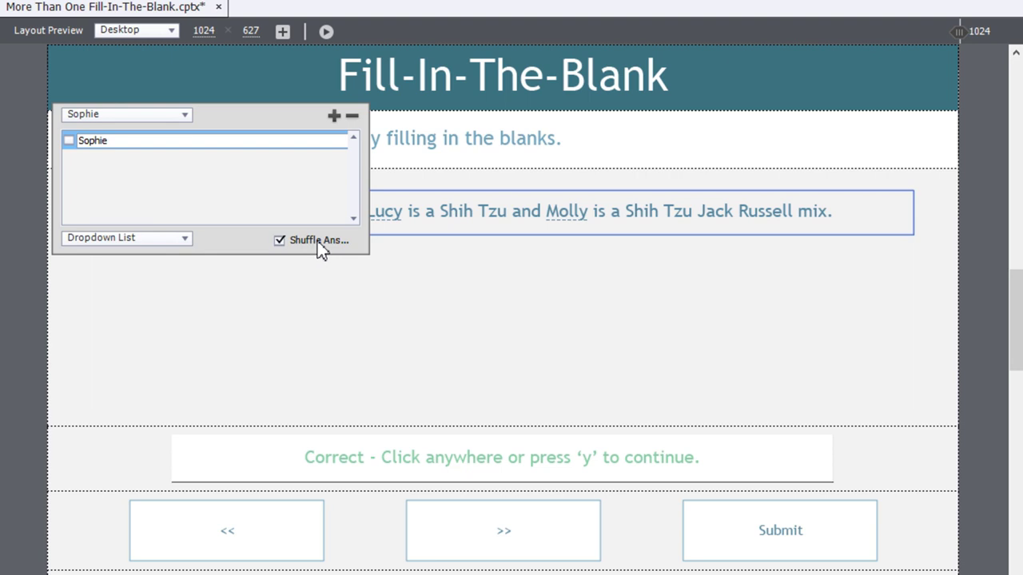
pyautogui.click(69, 141)
pyautogui.click(335, 116)
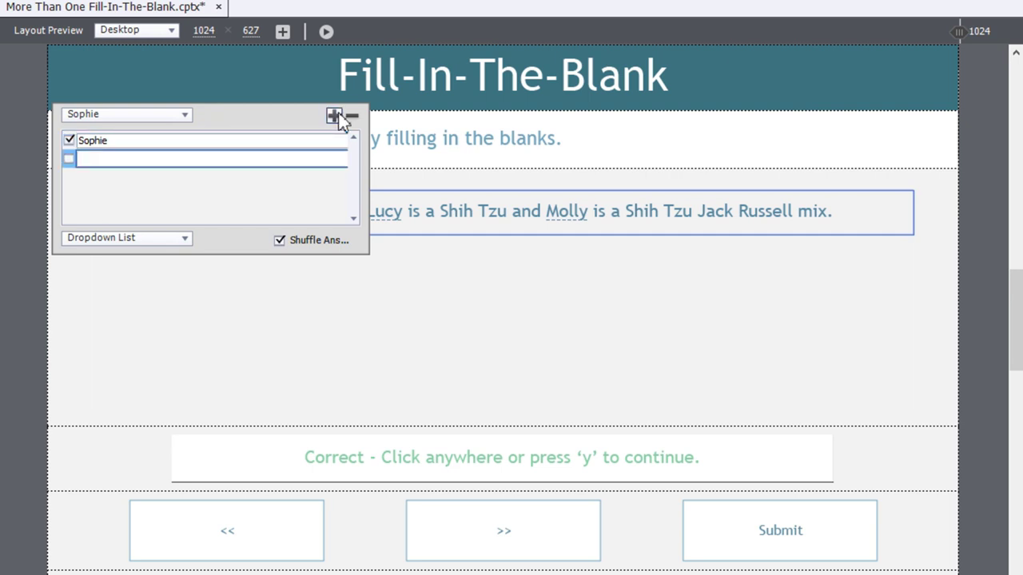
pyautogui.write('Mol')
pyautogui.write('ly')
pyautogui.click(334, 116)
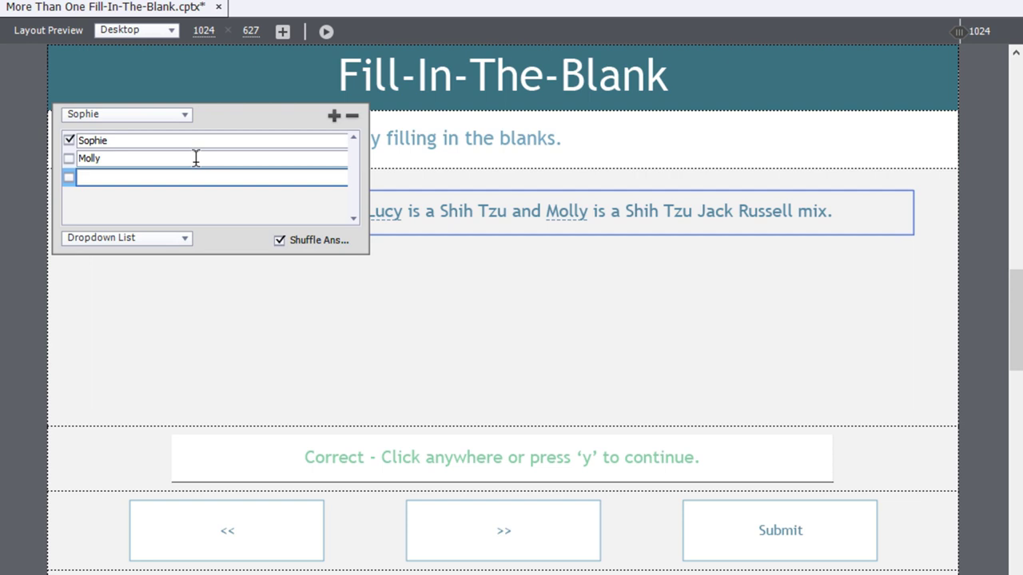
pyautogui.write('Luc')
pyautogui.write('y')
pyautogui.click(395, 354)
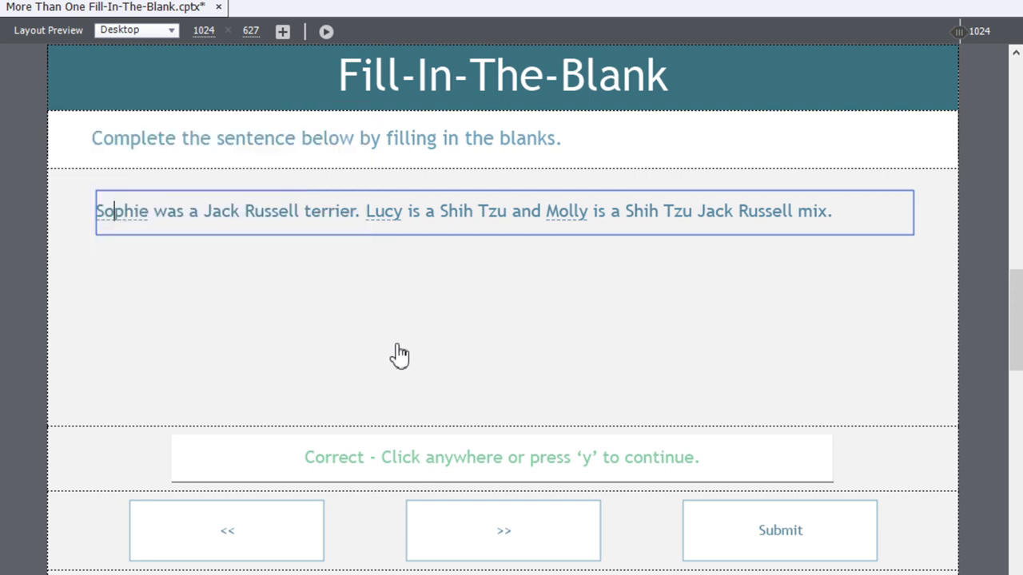
# Make the Lucy blank a dropdown list with Lucy correct, adding Molly and Sophie
pyautogui.click(395, 214)
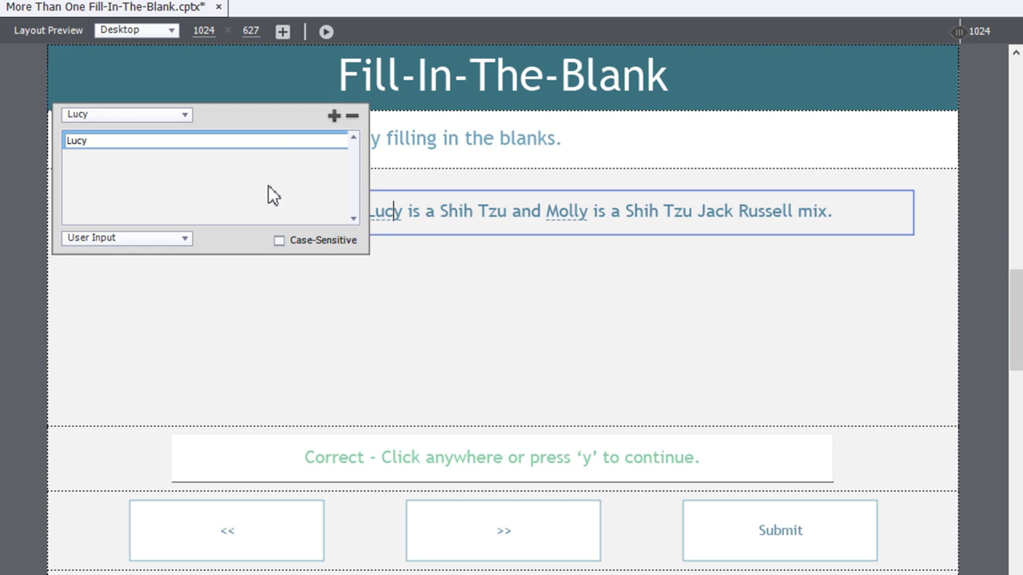
pyautogui.click(106, 239)
pyautogui.click(106, 281)
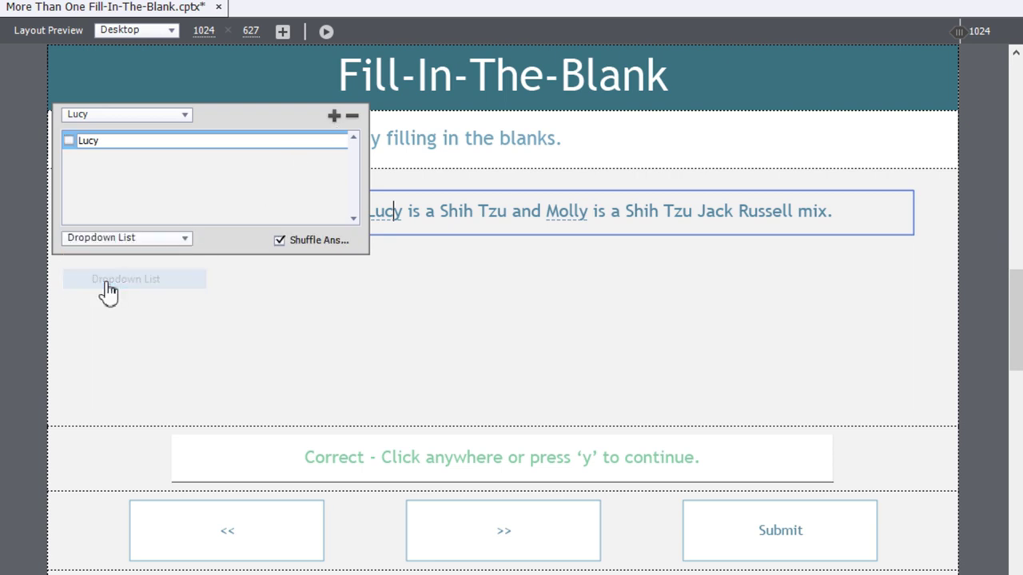
pyautogui.click(70, 141)
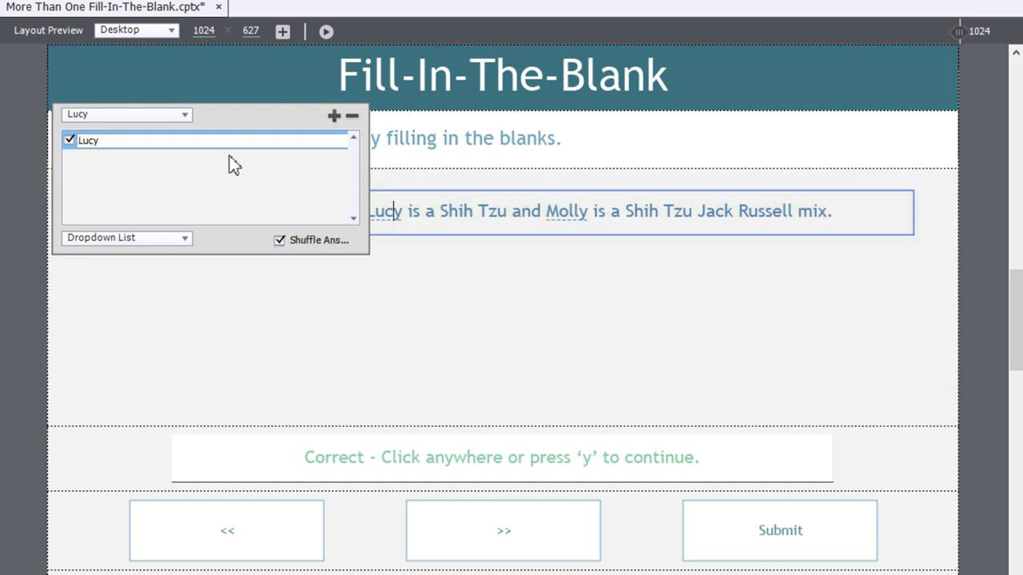
pyautogui.click(334, 116)
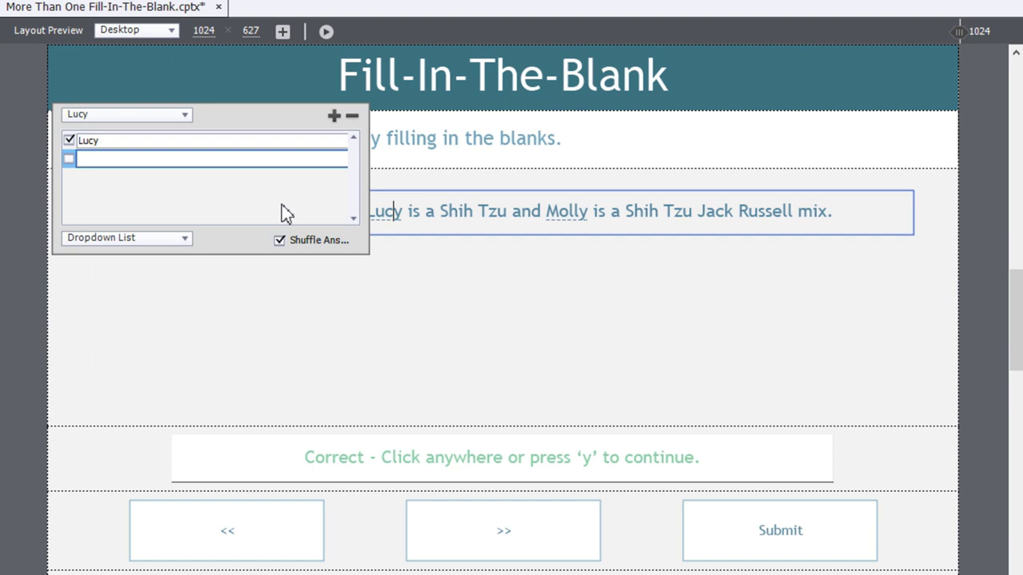
pyautogui.write('Molly')
pyautogui.click(336, 116)
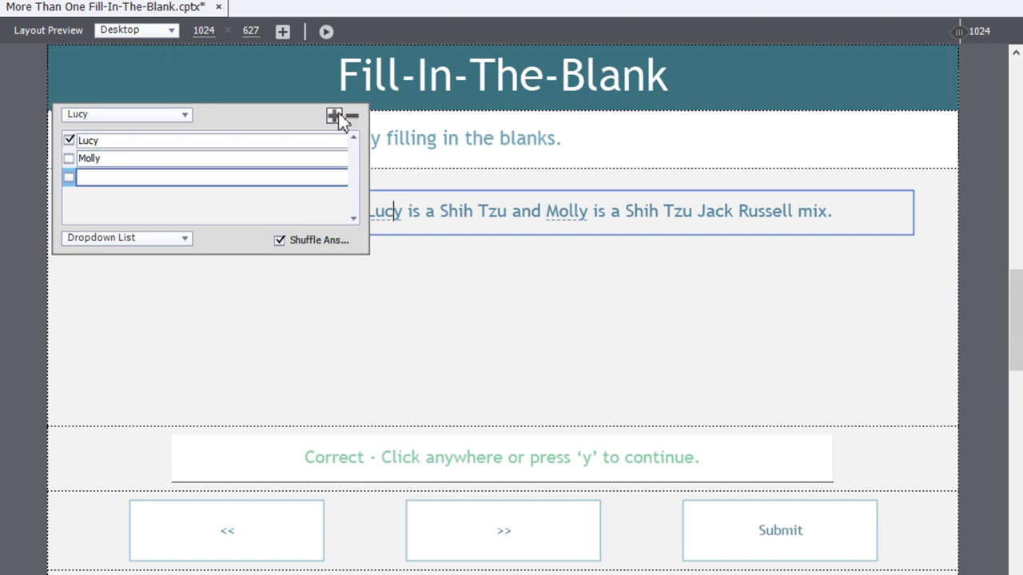
pyautogui.write('Sophie')
pyautogui.click(391, 326)
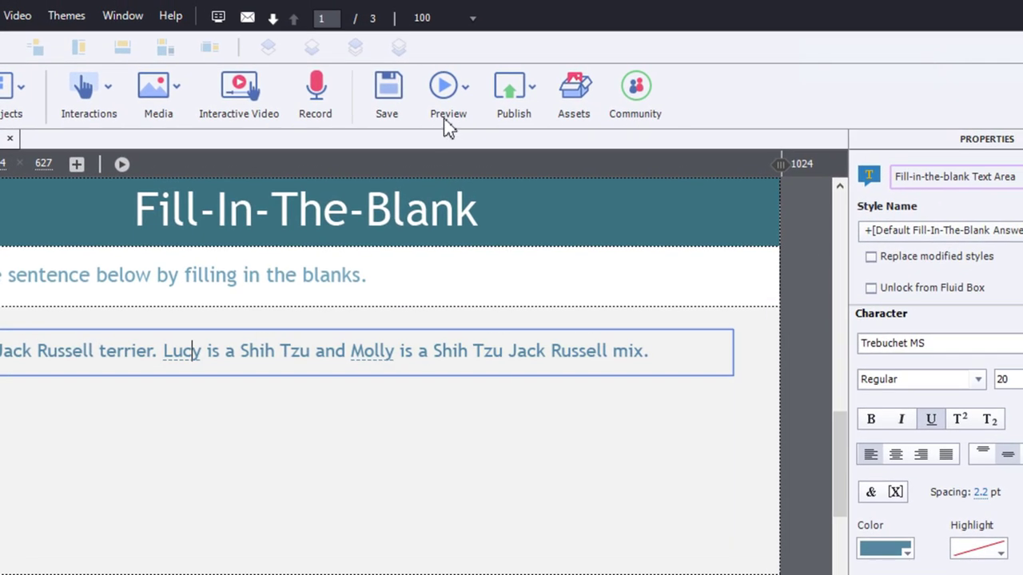
# Preview the project, choose Sophie and Lucy from the dropdowns, type Molly, and submit
pyautogui.click(447, 90)
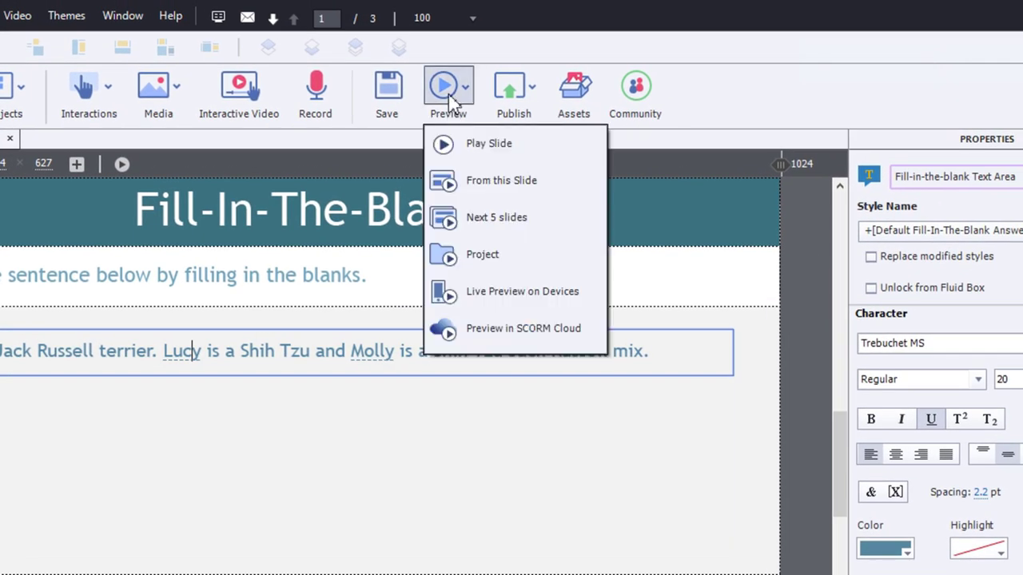
pyautogui.click(486, 256)
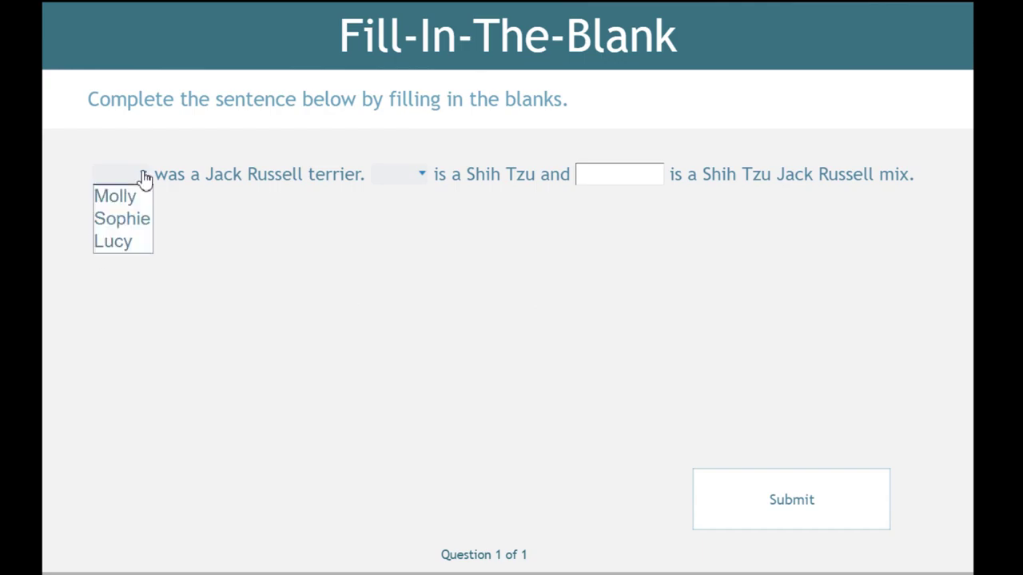
pyautogui.click(138, 228)
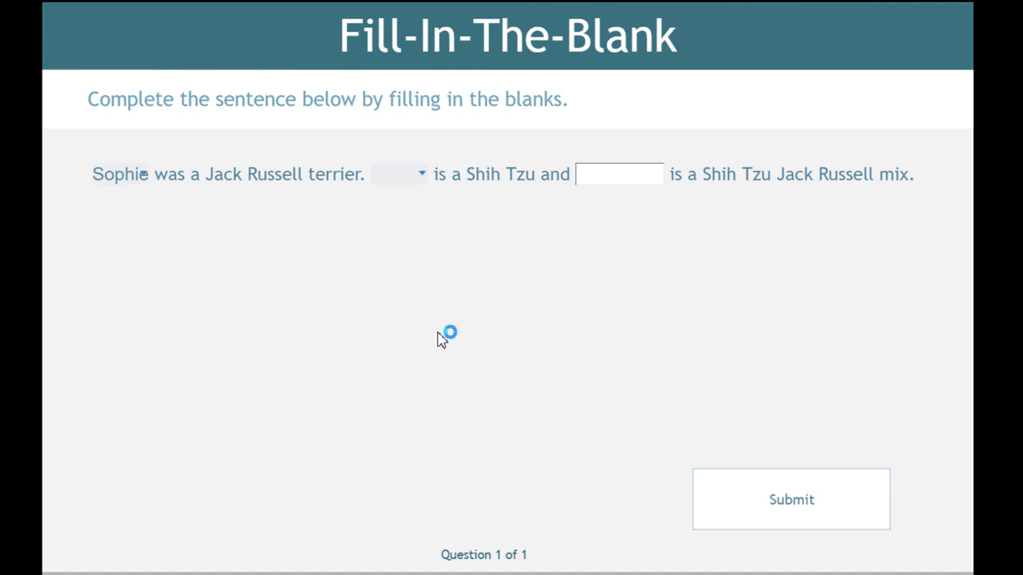
pyautogui.click(425, 183)
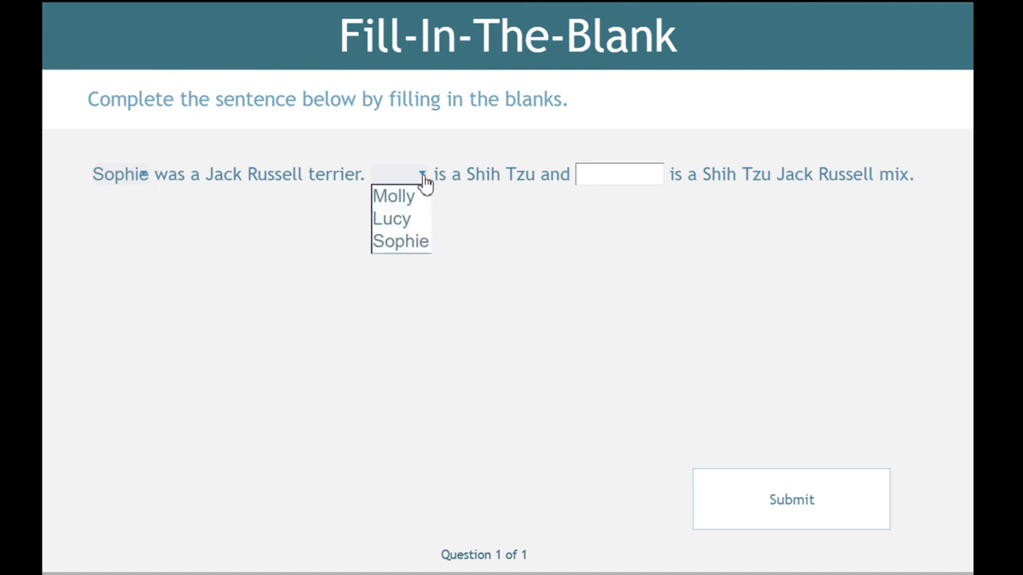
pyautogui.click(409, 226)
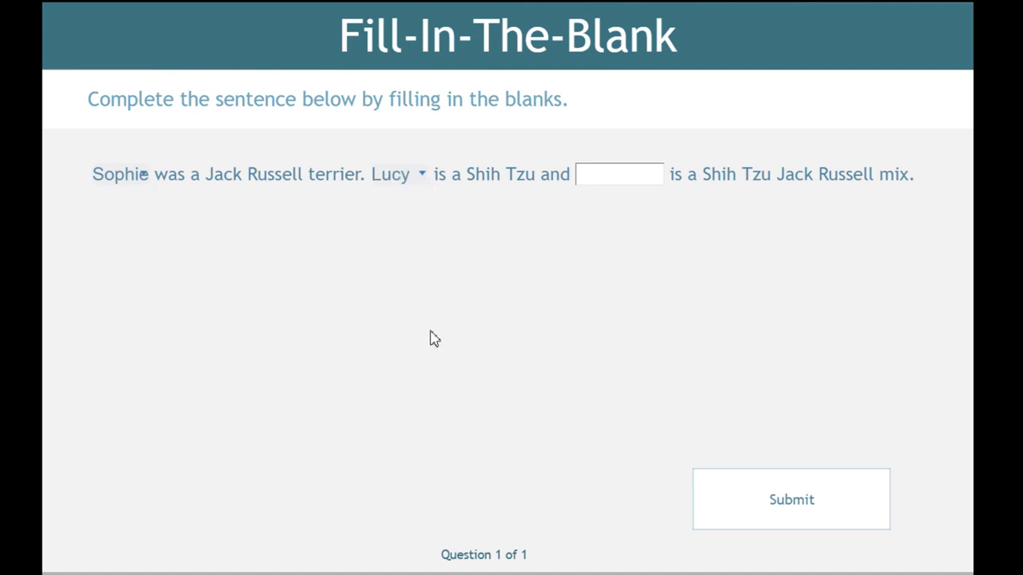
pyautogui.click(661, 179)
pyautogui.write('Mo')
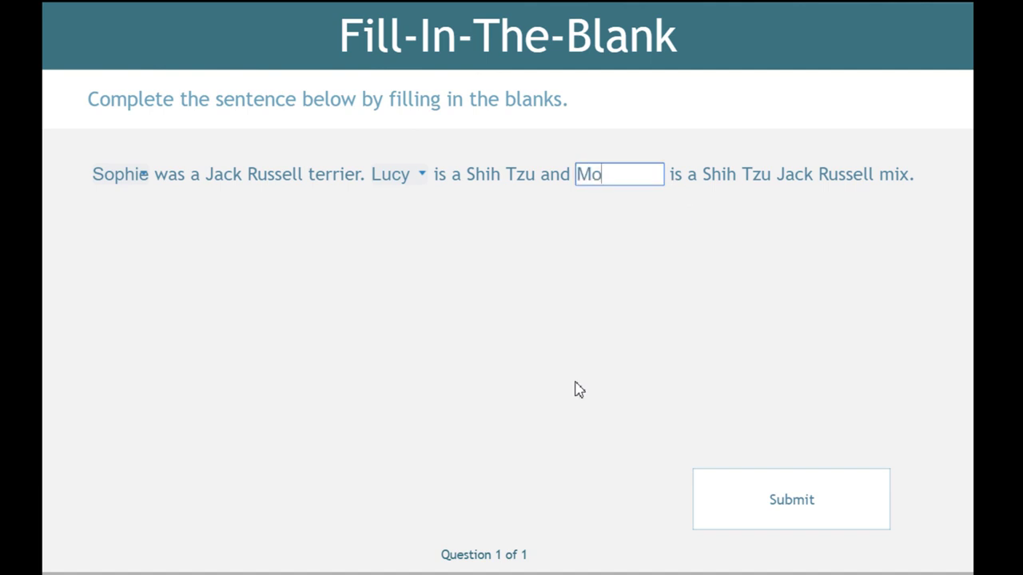
pyautogui.write('lly')
pyautogui.click(787, 505)
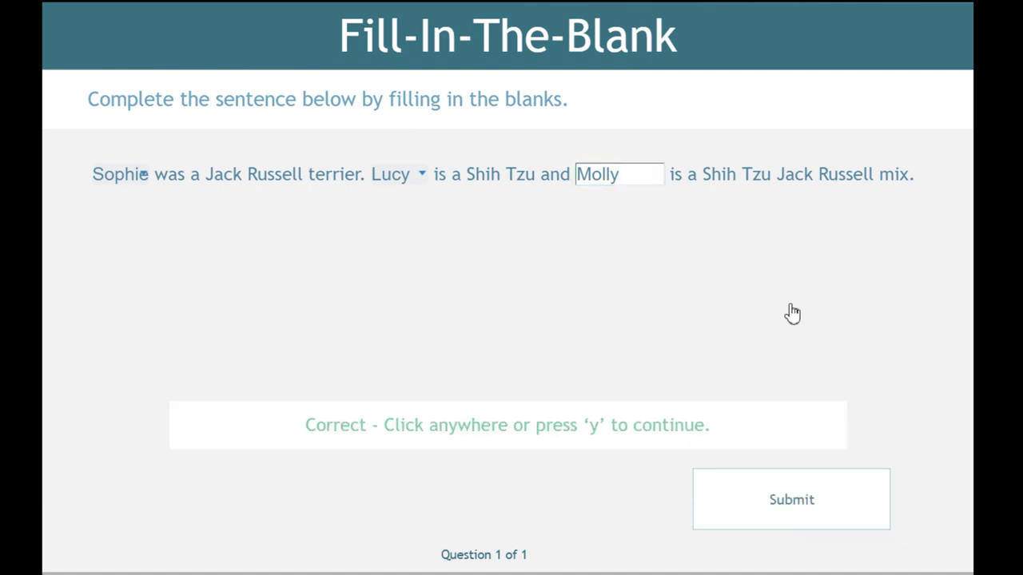